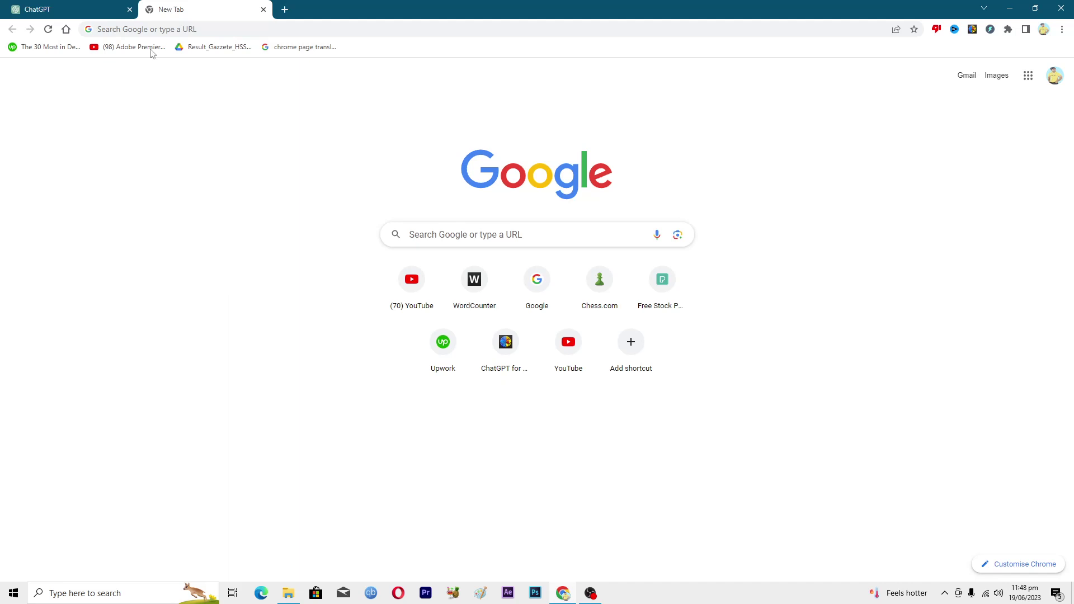
# - Search Google for 'google docs' and open the Google Docs home page
pyautogui.click(168, 29)
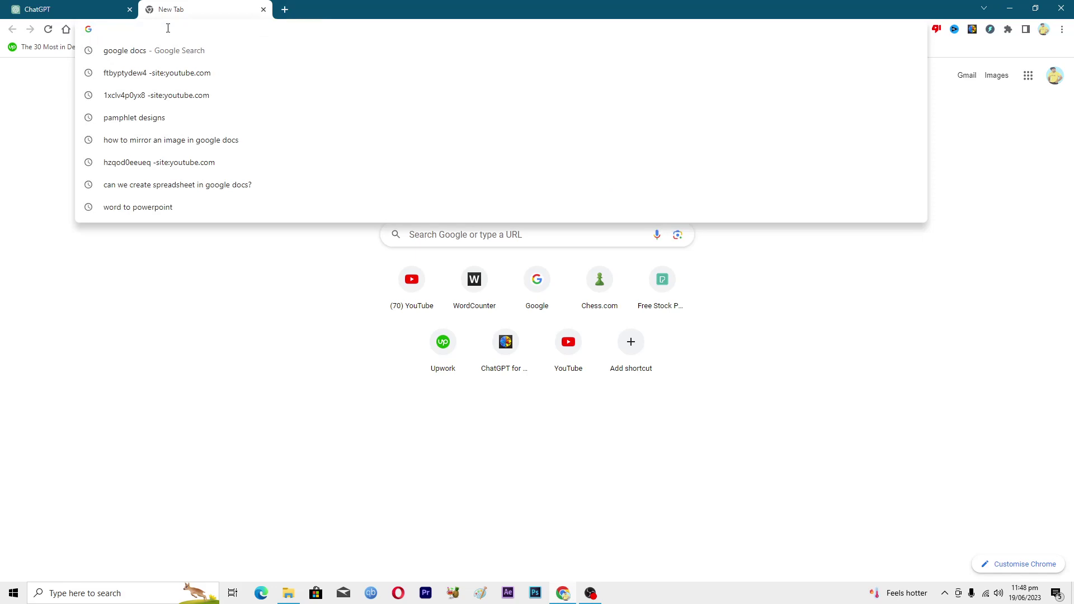
pyautogui.click(143, 51)
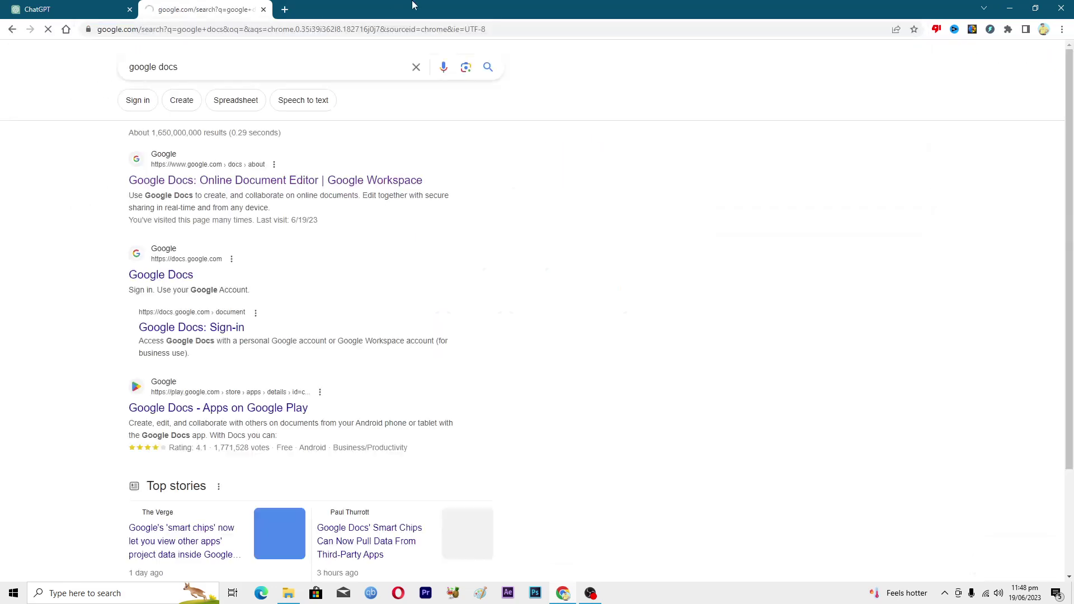
pyautogui.click(275, 181)
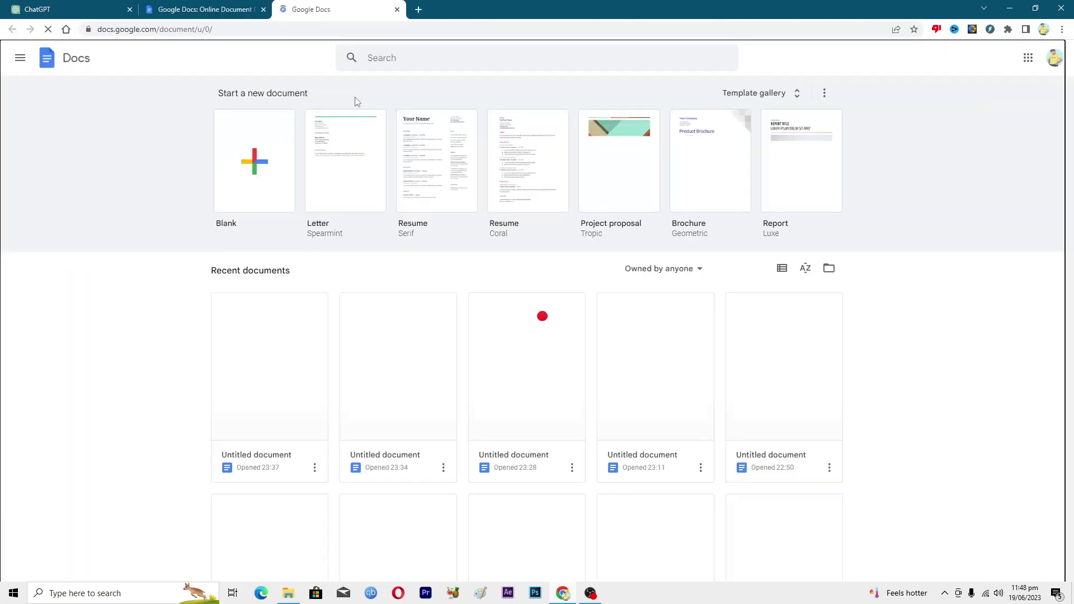
# - Create a blank document and open Extensions > Add-ons > Get add-ons
pyautogui.click(255, 161)
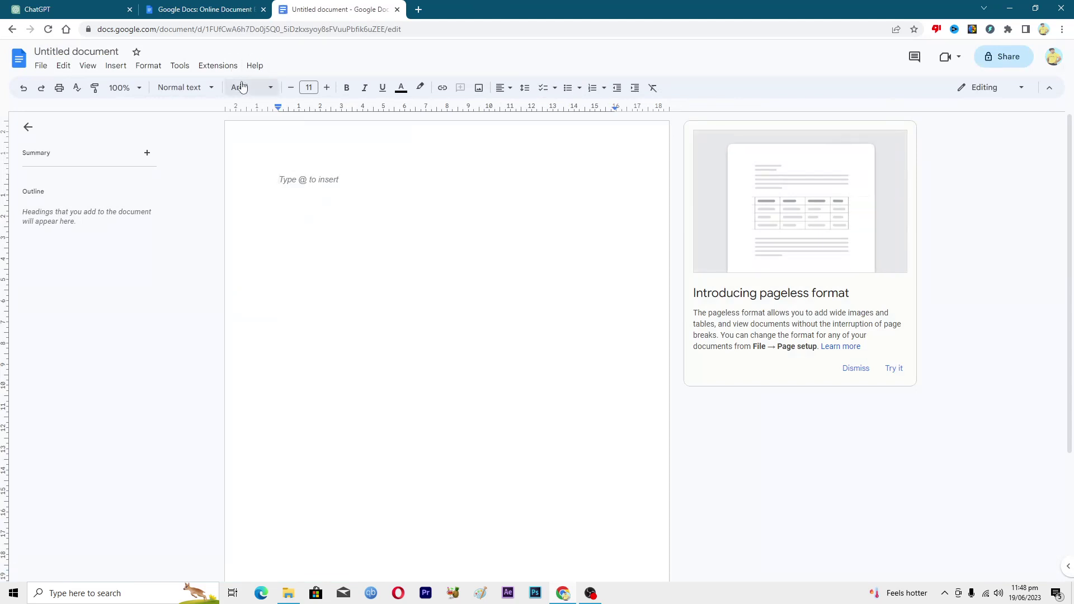
pyautogui.click(218, 66)
pyautogui.moveTo(309, 95)
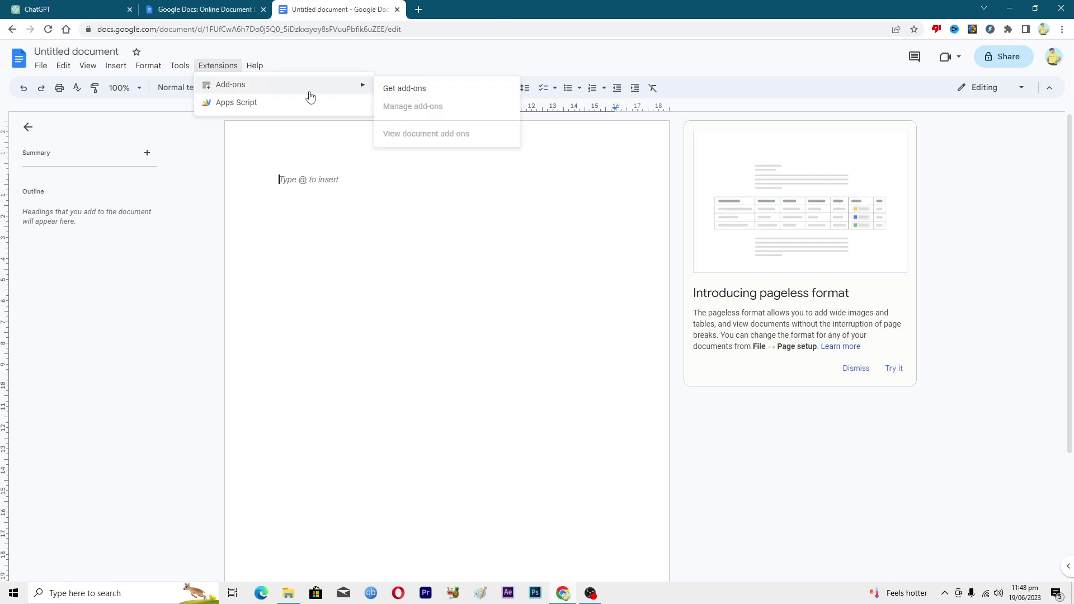
pyautogui.click(406, 91)
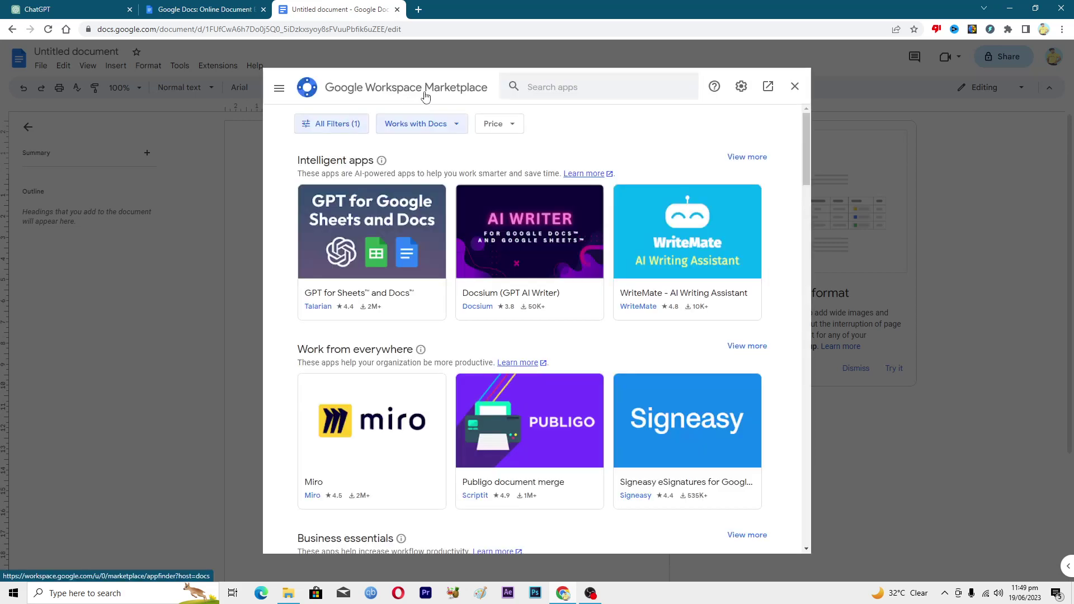
# - Search the Marketplace for 'Extensis Fonts' and open the add-on's listing
pyautogui.click(560, 92)
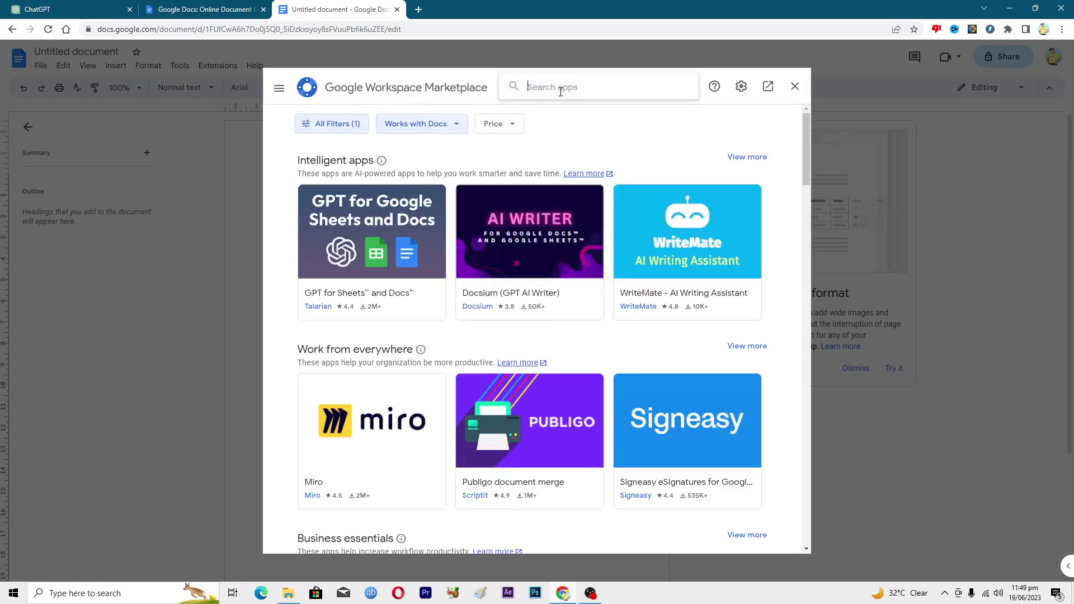
pyautogui.write('exte')
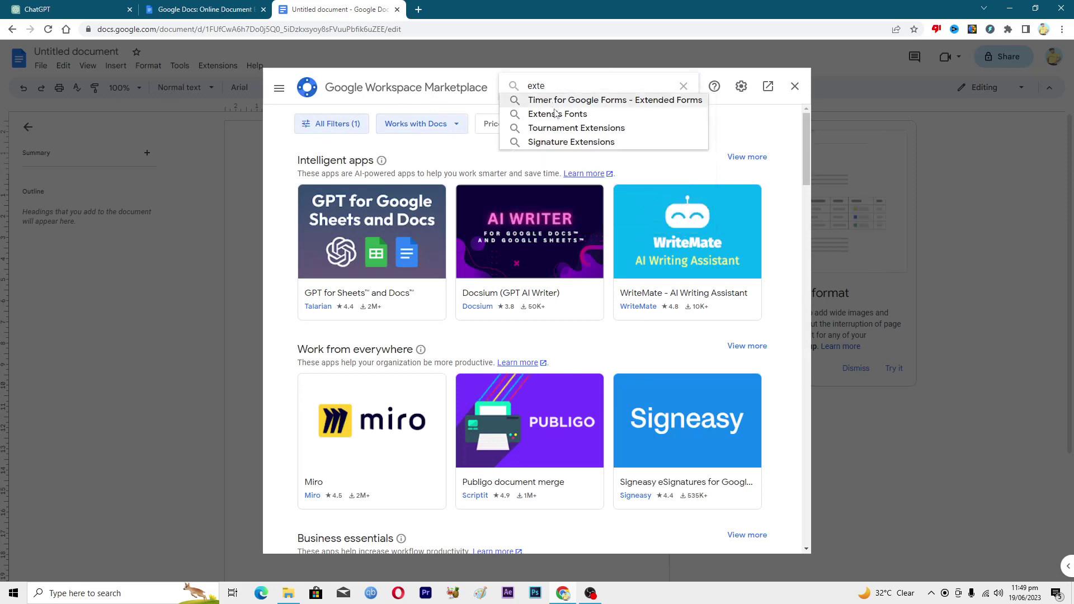
pyautogui.click(556, 114)
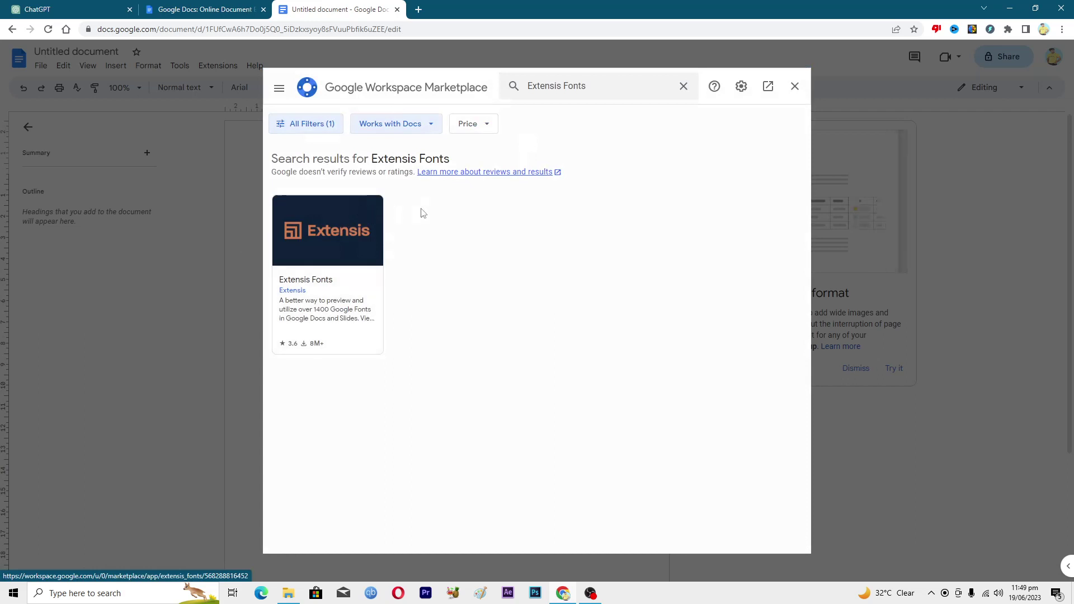
pyautogui.click(319, 218)
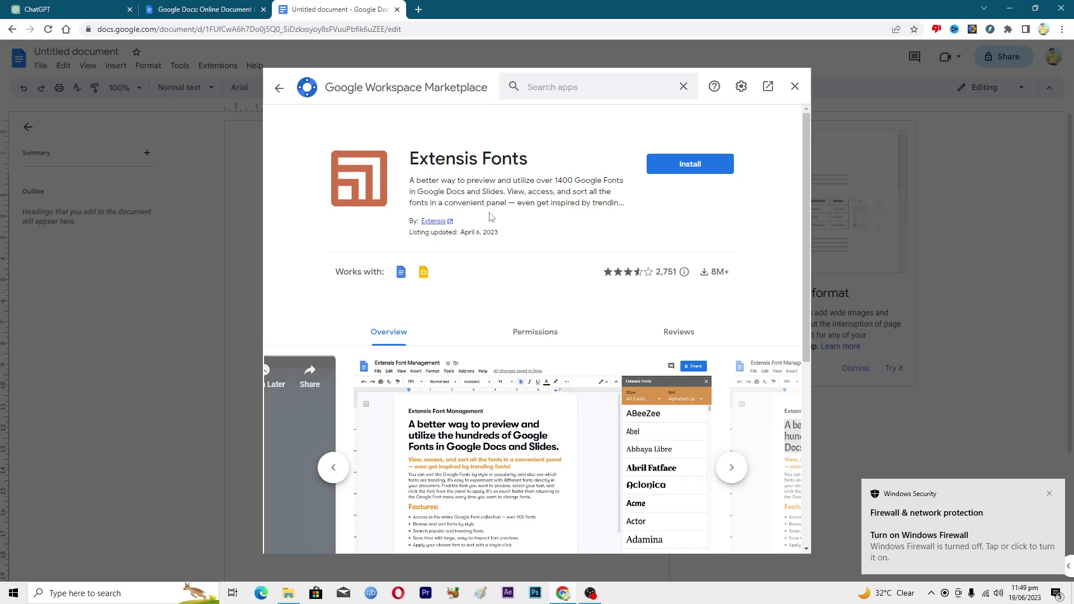
# - Install Extensis Fonts with the signed-in Google account, finish the setup notes, and close the Marketplace
pyautogui.click(688, 168)
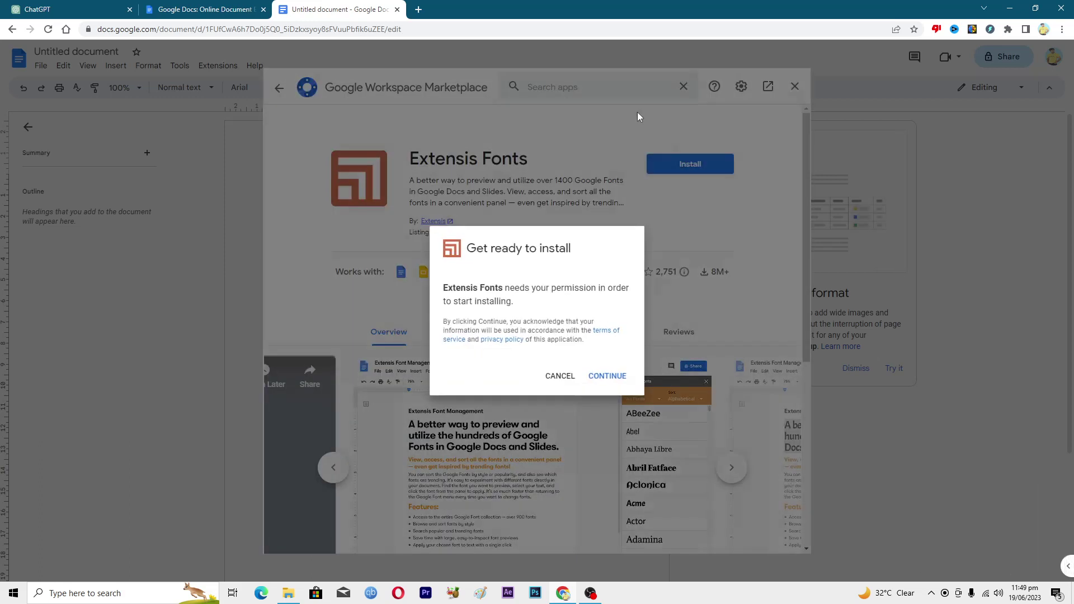
pyautogui.click(606, 374)
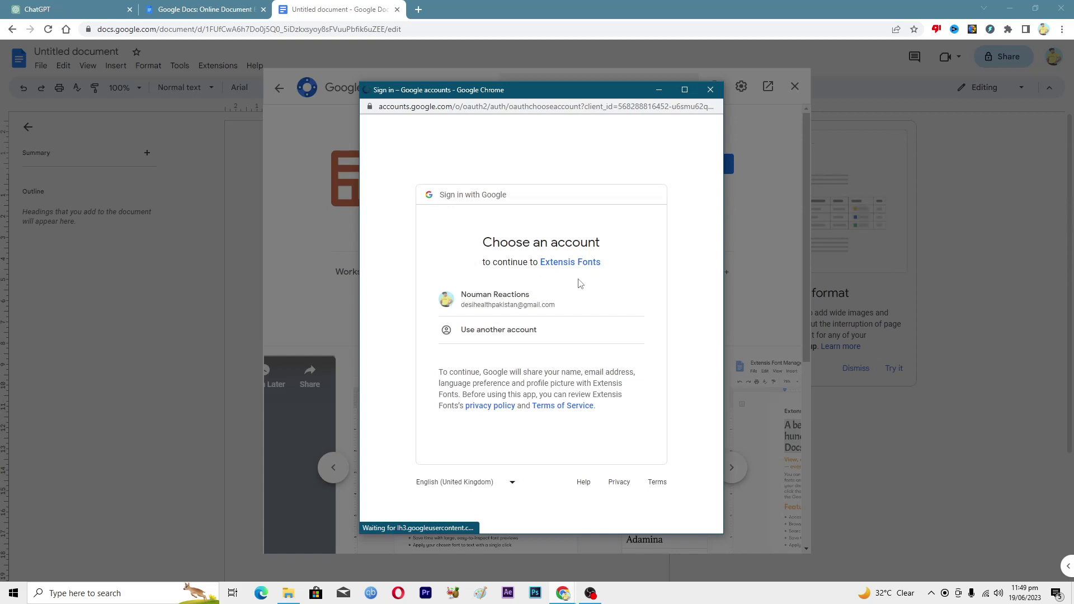
pyautogui.click(513, 304)
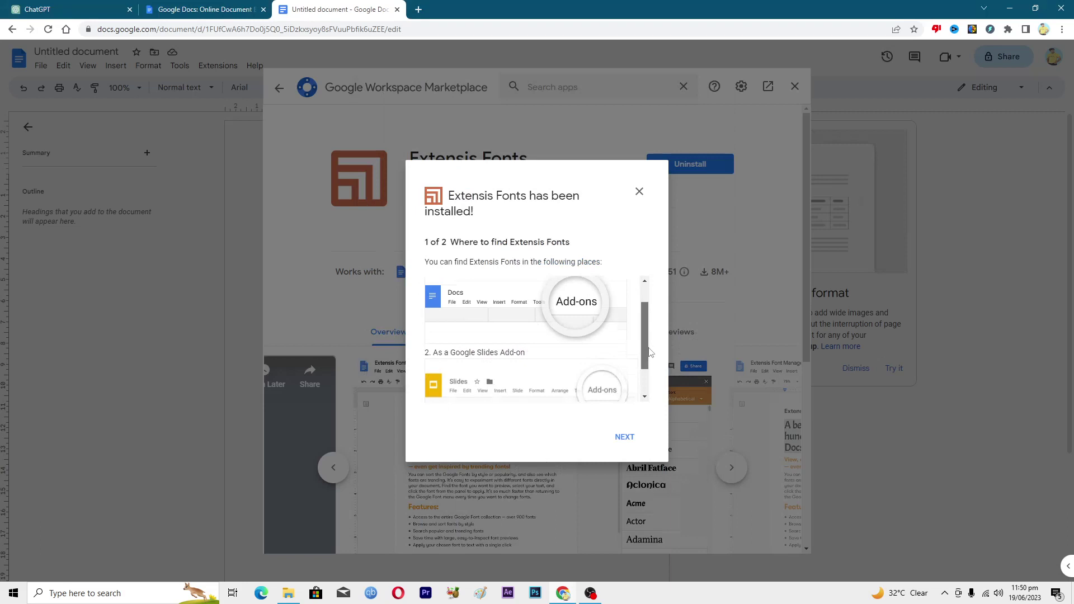
pyautogui.moveTo(645, 341)
pyautogui.mouseDown()
pyautogui.moveTo(647, 381)
pyautogui.moveTo(653, 325)
pyautogui.mouseUp()
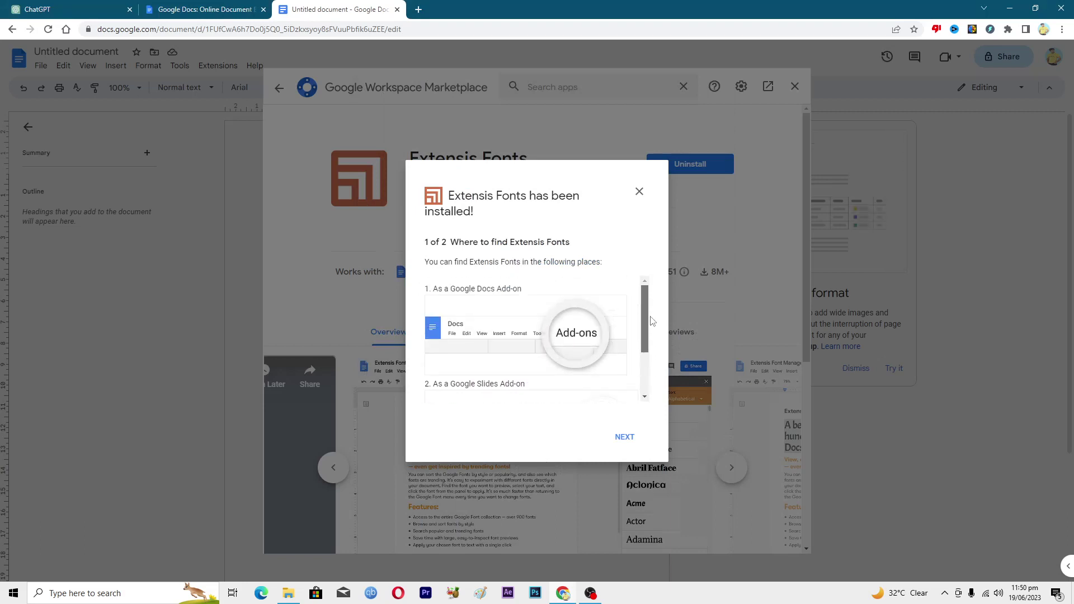
pyautogui.click(624, 437)
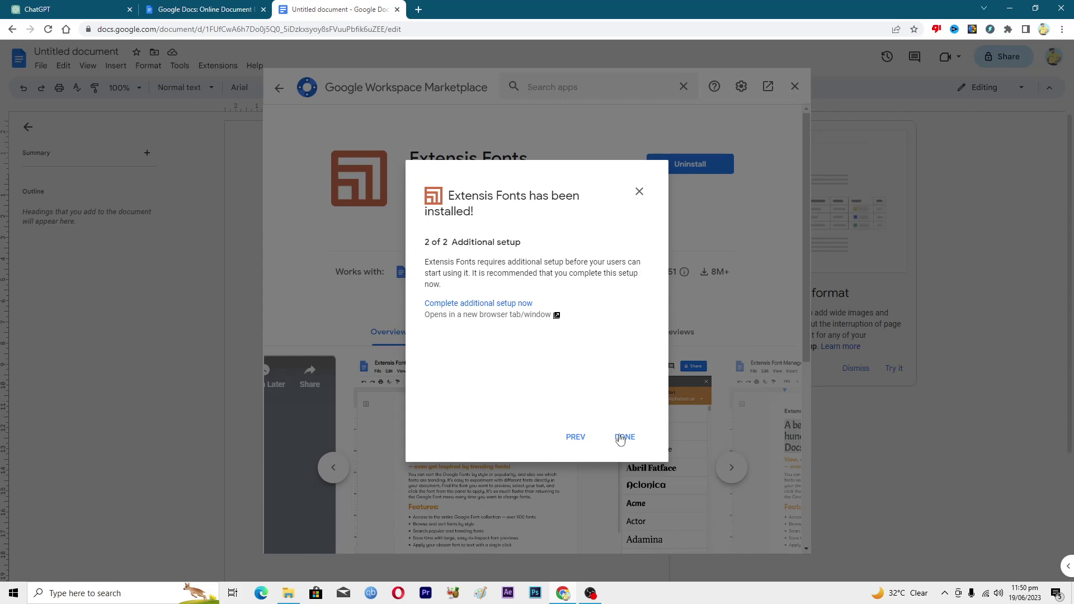
pyautogui.click(620, 437)
pyautogui.click(794, 87)
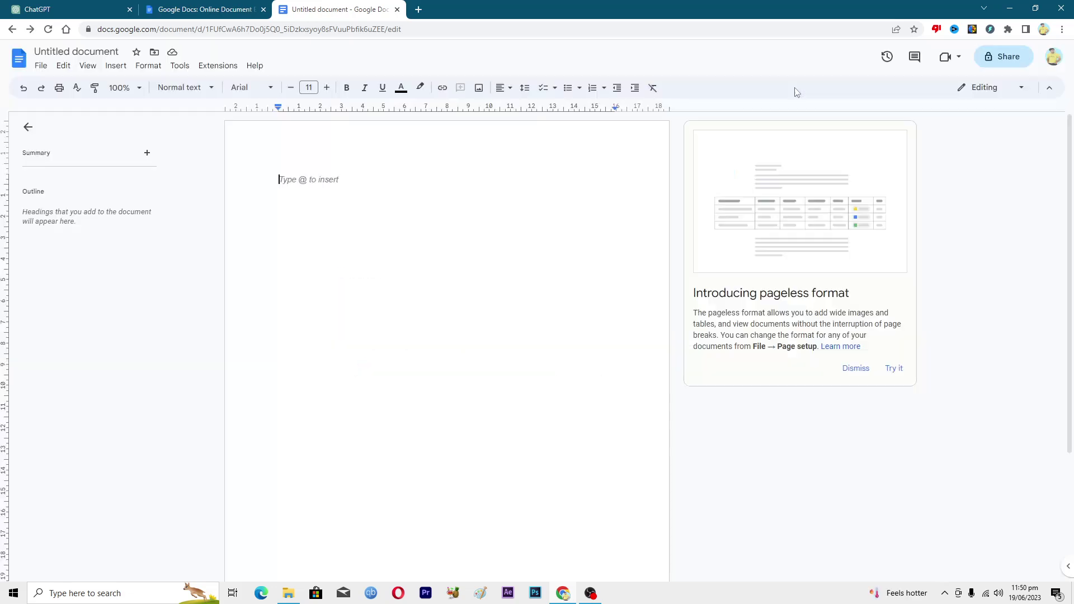
# - Start Extensis Fonts from the Extensions menu to open its font sidebar
pyautogui.click(223, 67)
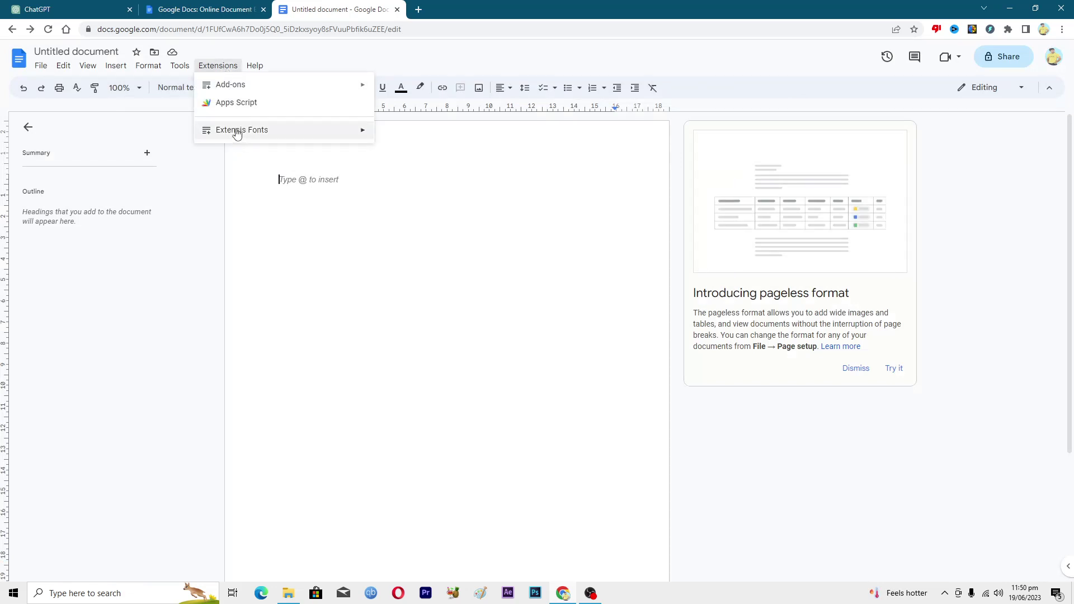
pyautogui.moveTo(236, 132)
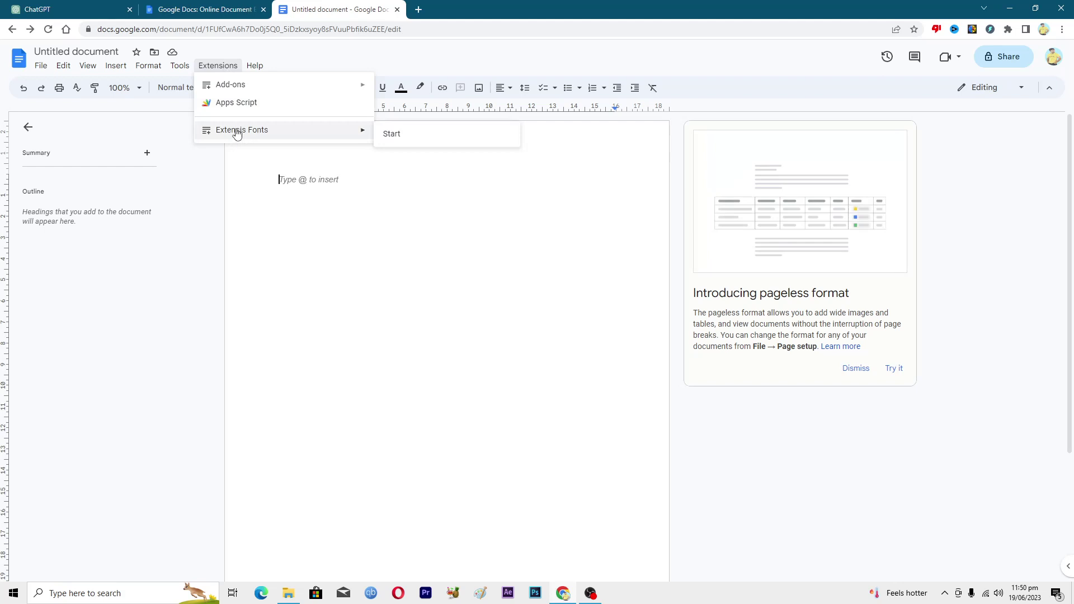
pyautogui.click(393, 134)
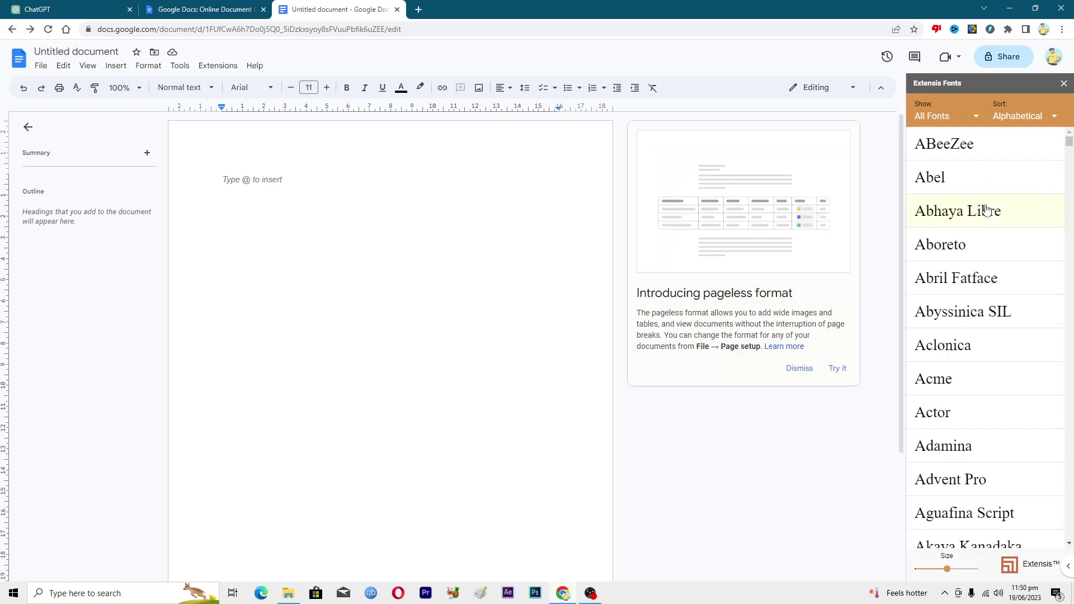
# - Sort the Extensis Fonts list by Trending and dismiss the no-selection warning from trying Rock 3D
pyautogui.scroll(-14, 976, 280)
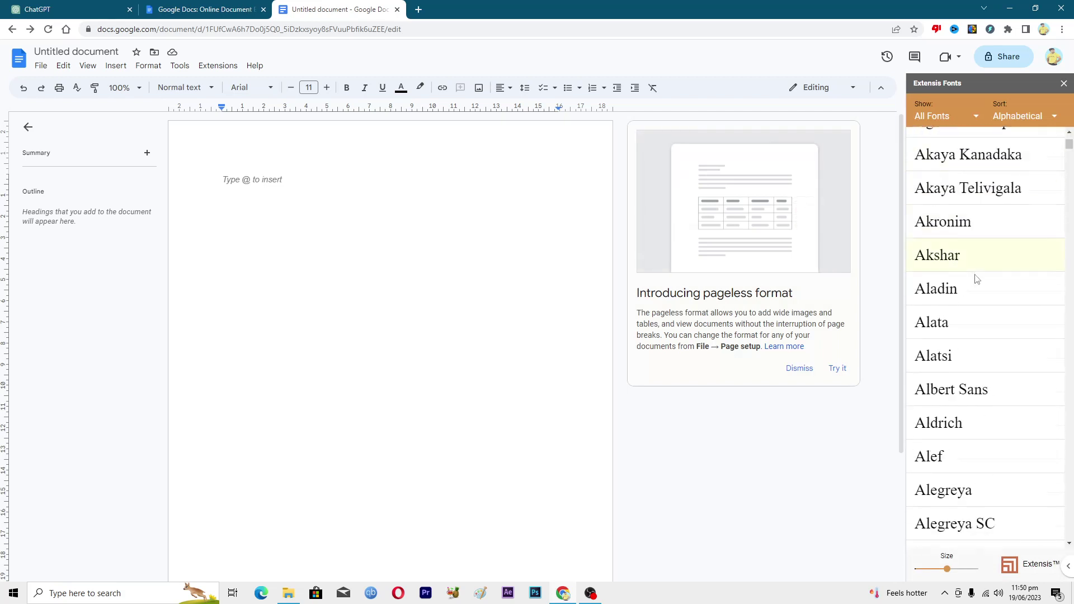
pyautogui.scroll(-12, 976, 280)
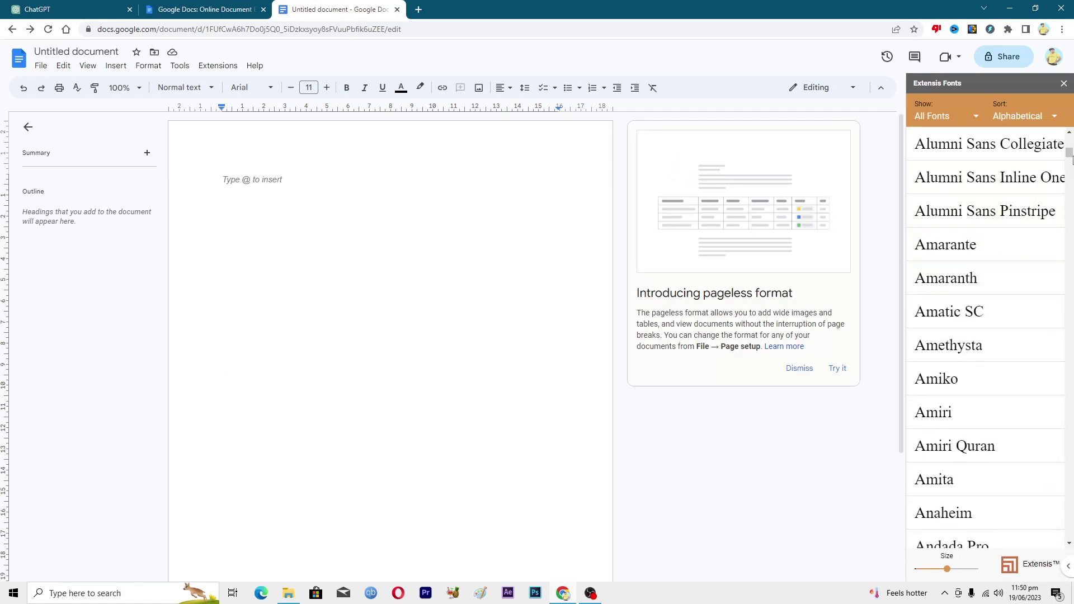
pyautogui.click(1016, 118)
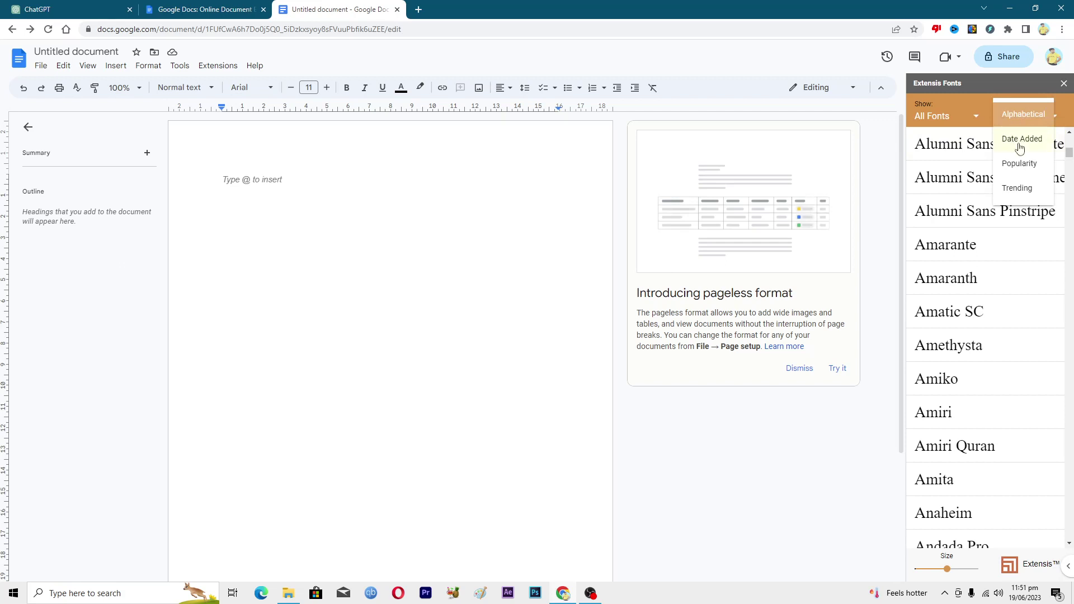
pyautogui.click(1019, 190)
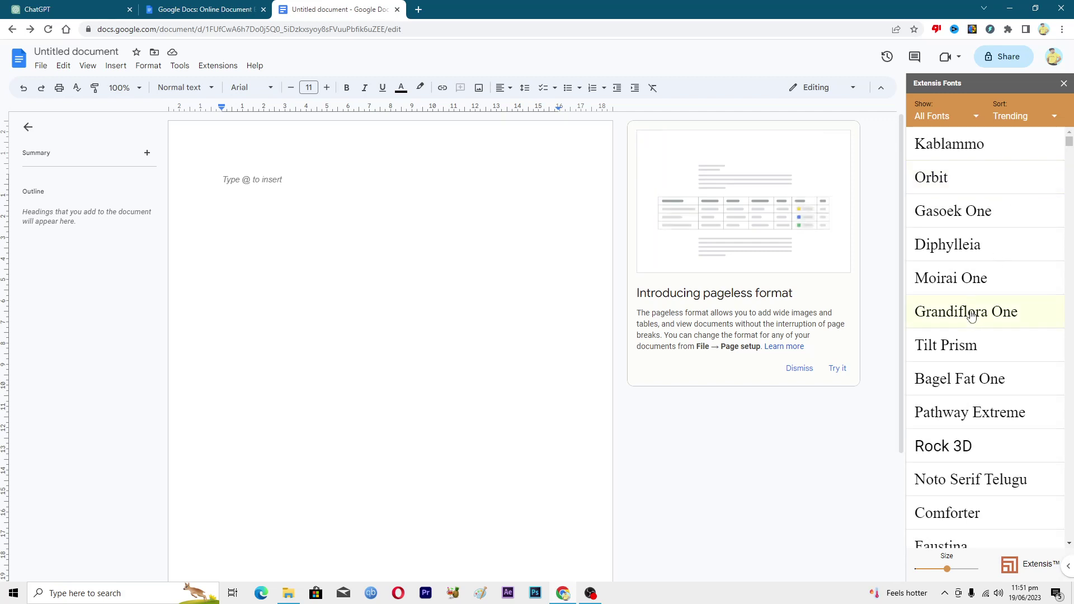
pyautogui.click(941, 446)
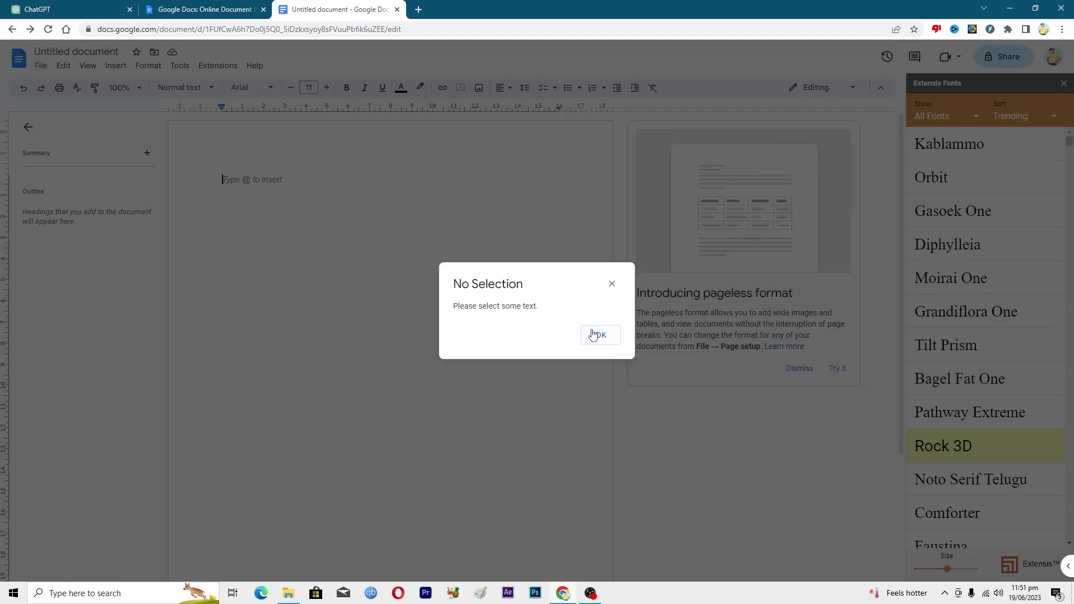
pyautogui.click(600, 335)
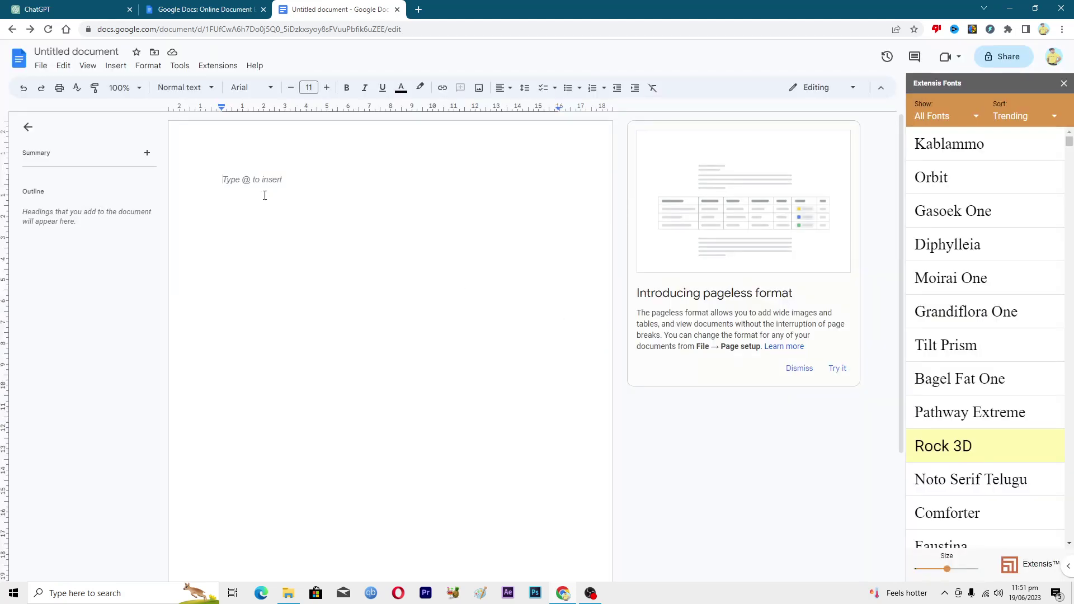
# - Type 'Hello world' and set the font size to 40
pyautogui.write('hello world')
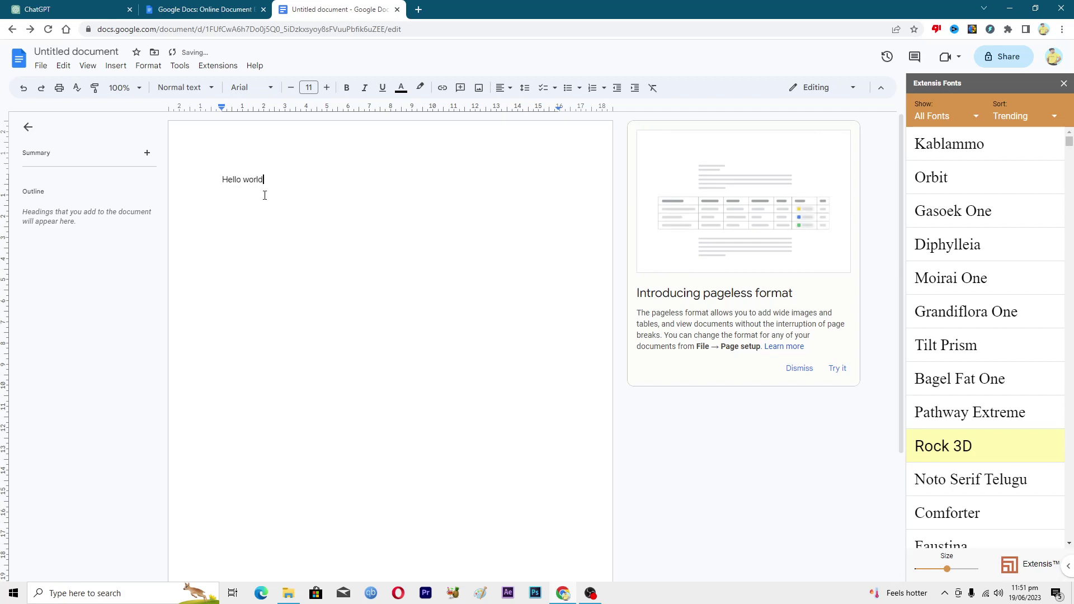
pyautogui.click(316, 88)
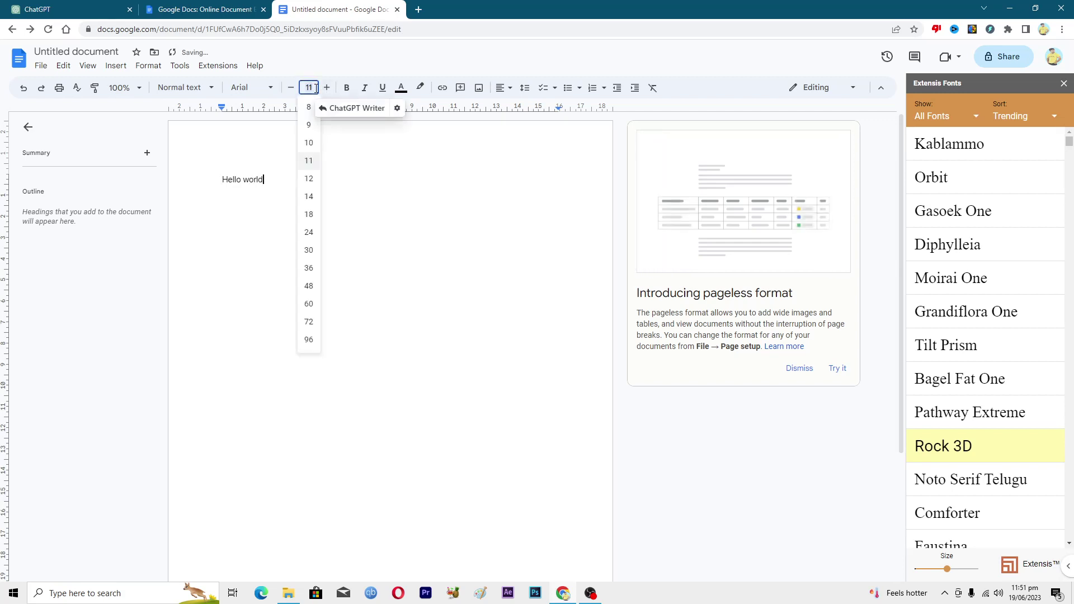
pyautogui.click(393, 184)
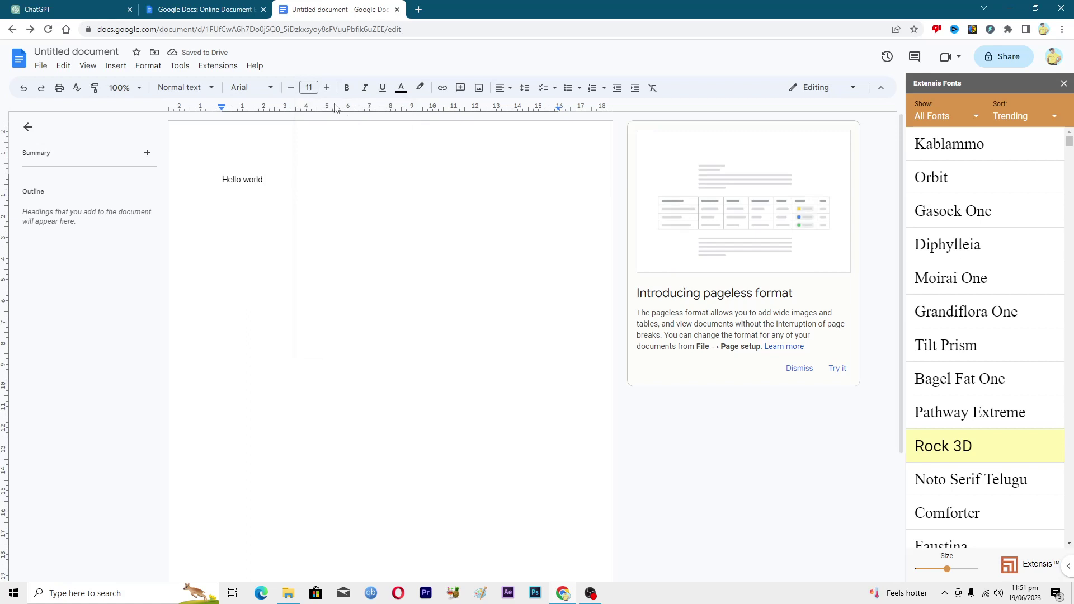
pyautogui.click(312, 88)
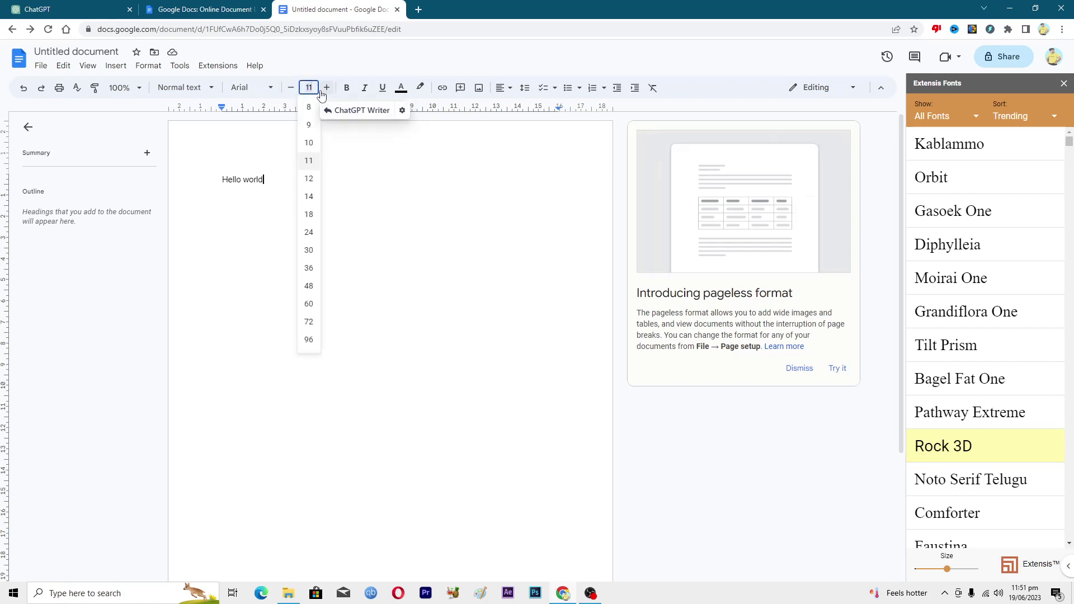
pyautogui.write('40')
pyautogui.press('Return')
pyautogui.click(327, 88)
pyautogui.click(327, 88)
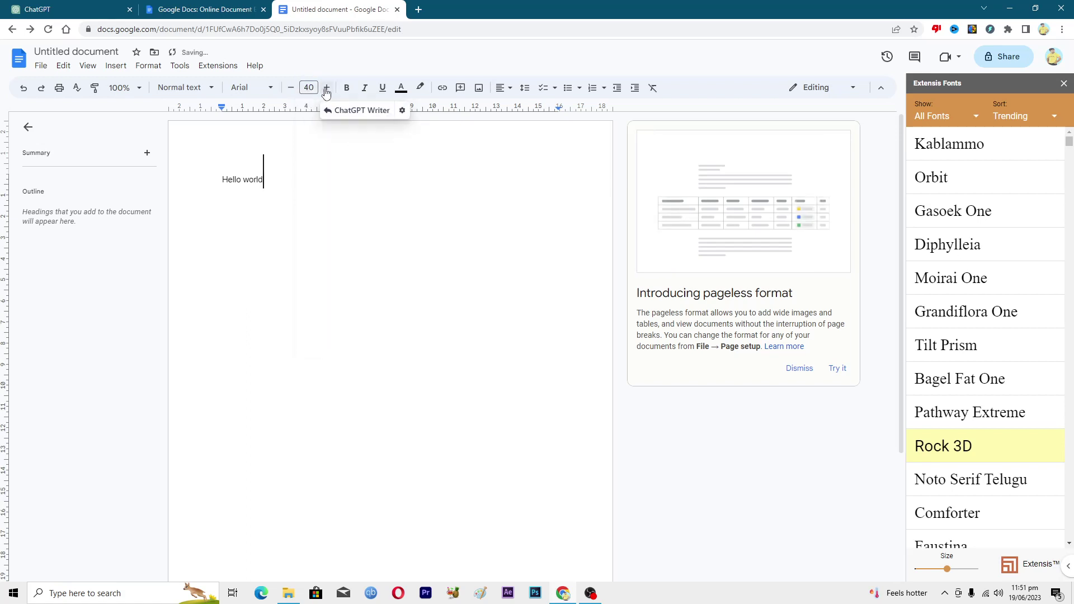
pyautogui.click(326, 88)
# - Select Hello world, apply size 40 to it, and apply the Pathway Extreme font
pyautogui.moveTo(223, 179); pyautogui.dragTo(303, 178)
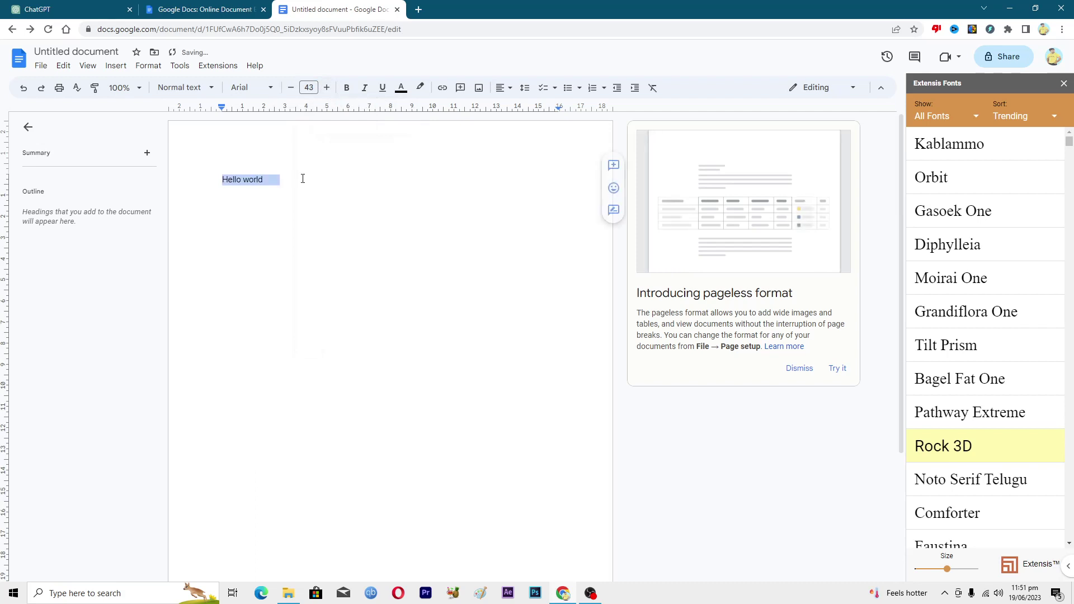
pyautogui.click(308, 87)
pyautogui.write('40')
pyautogui.press('Return')
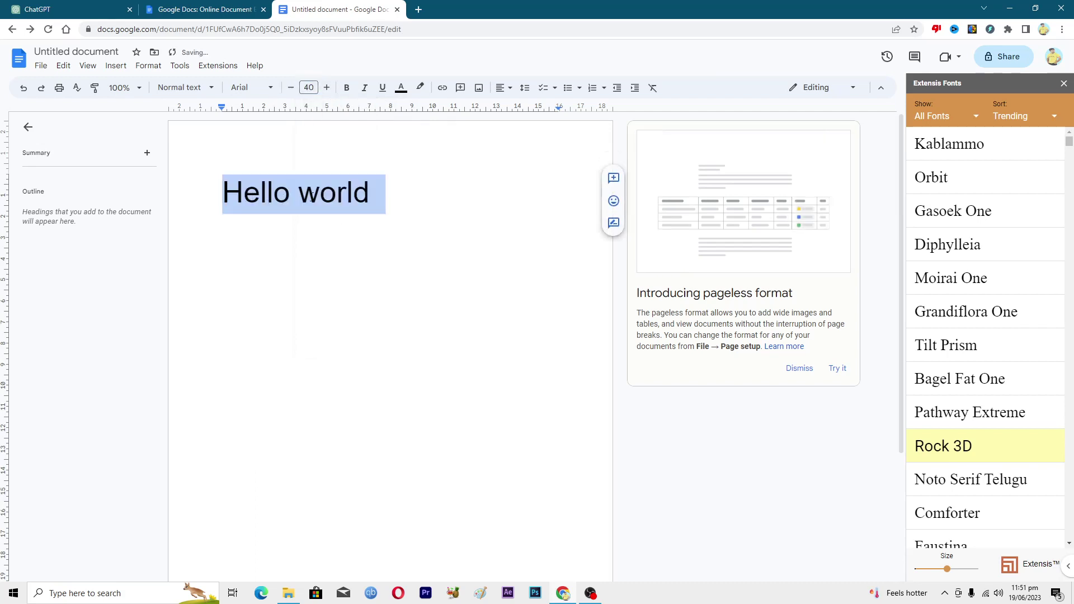
pyautogui.click(299, 193)
pyautogui.moveTo(223, 193); pyautogui.dragTo(369, 203)
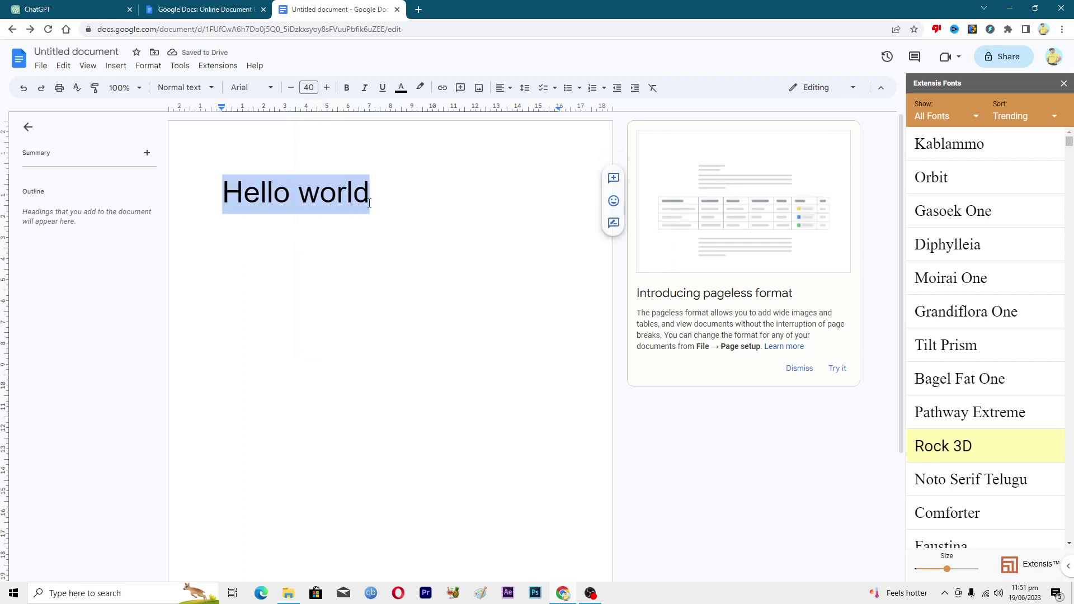
pyautogui.click(933, 414)
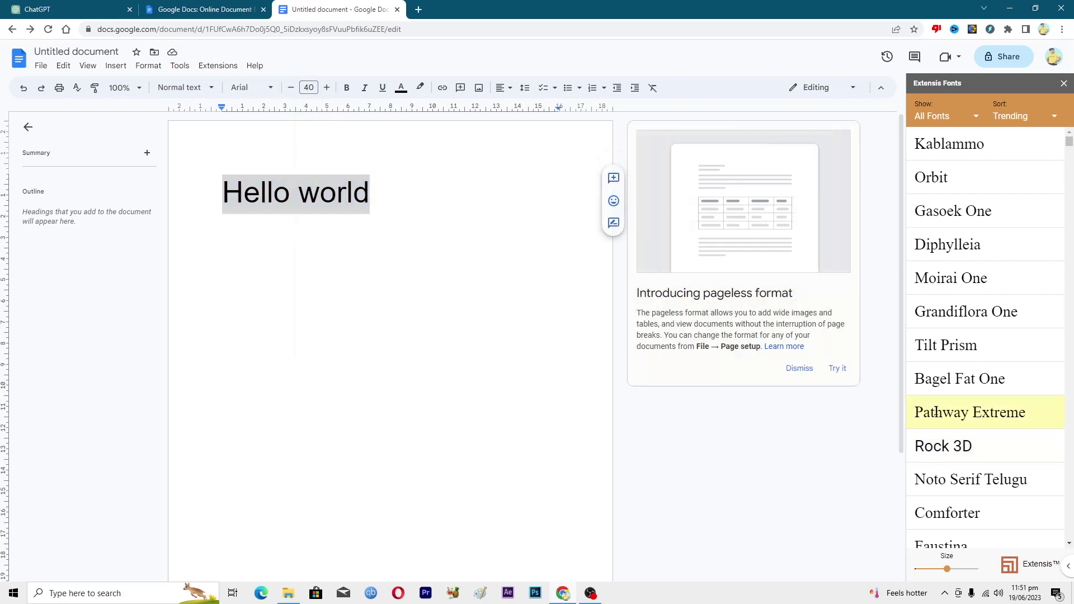